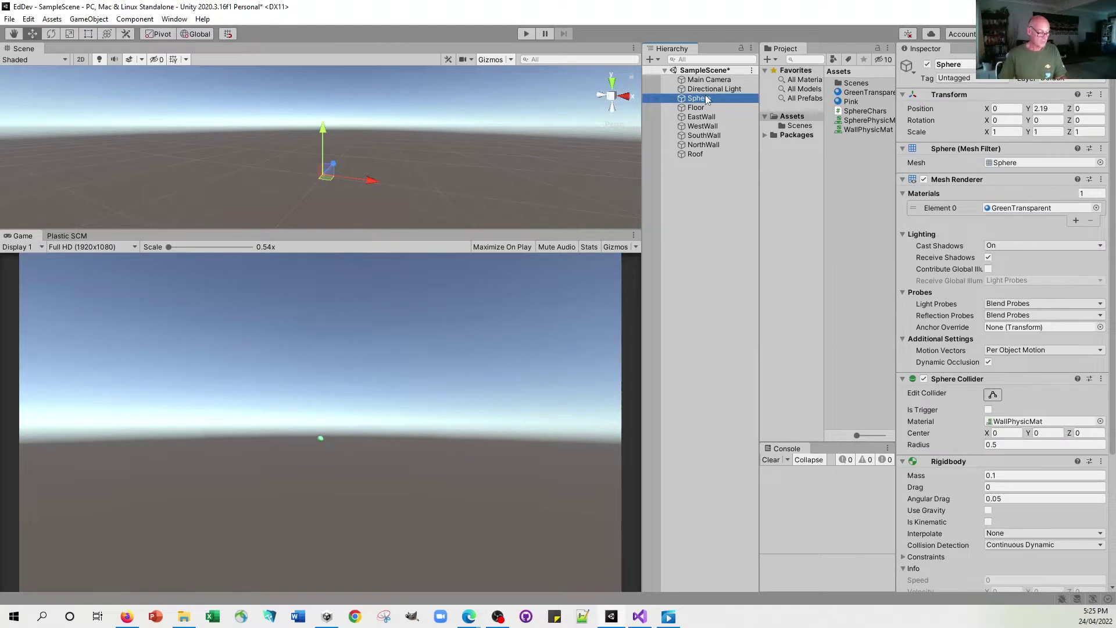
Step: Duplicate the sphere and move the copy to X -6.29, Y 5.23
{"action": "key", "text": "ctrl+d"}
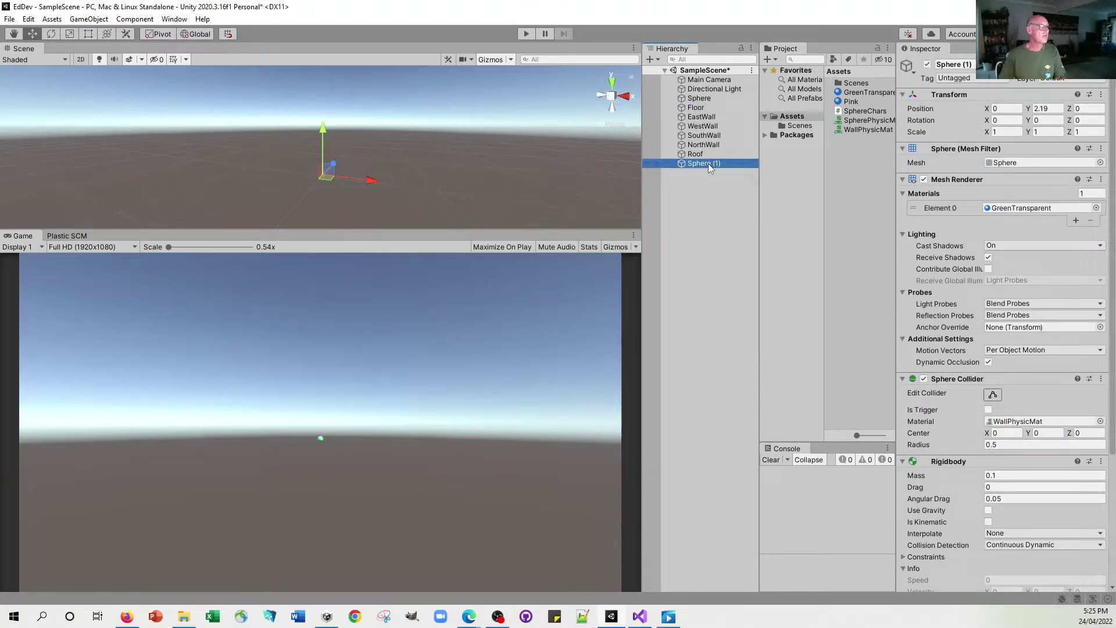
{"action": "left_click_drag", "start_coordinate": [987, 111], "coordinate": [863, 110]}
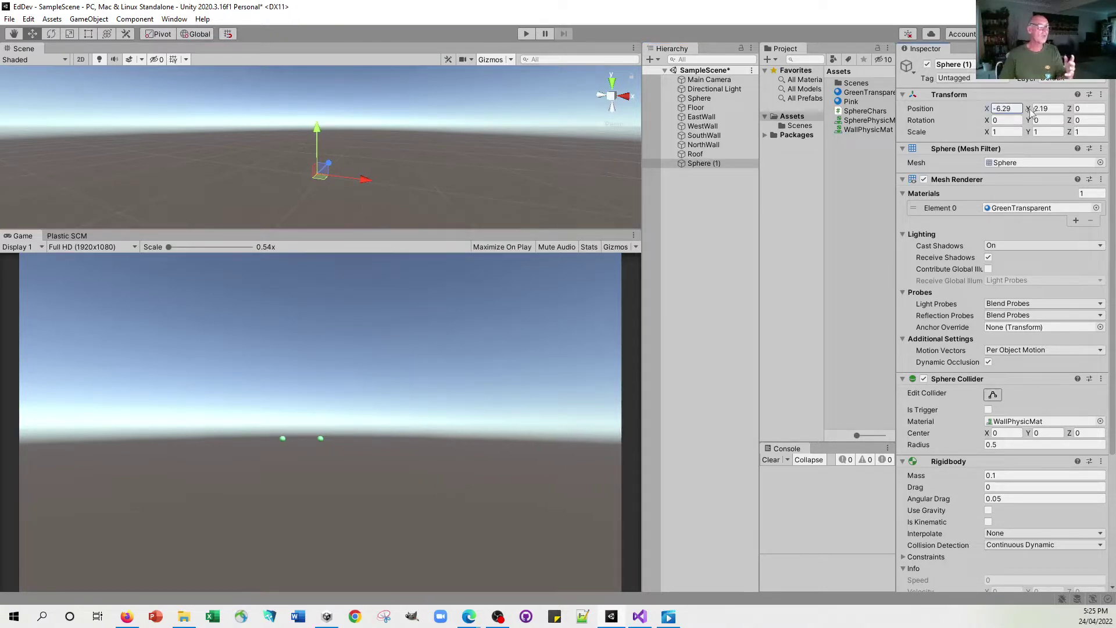
{"action": "left_click_drag", "start_coordinate": [1031, 112], "coordinate": [1091, 108]}
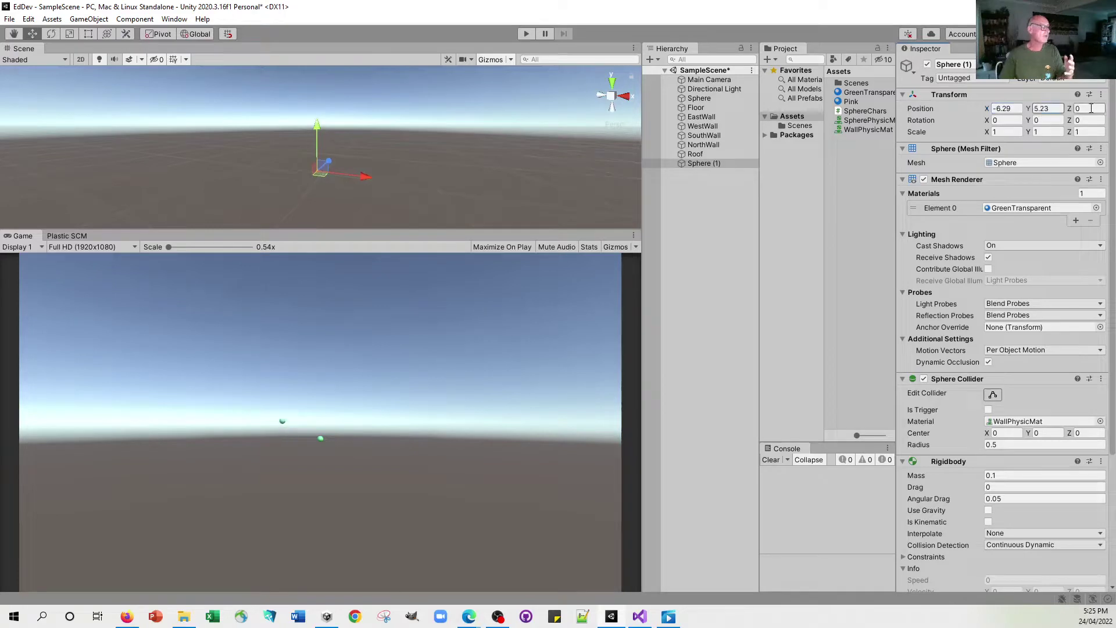
Step: Select the duplicated sphere and play the scene to watch both spheres move, then stop playback
{"action": "left_click", "coordinate": [699, 229]}
{"action": "left_click", "coordinate": [706, 164]}
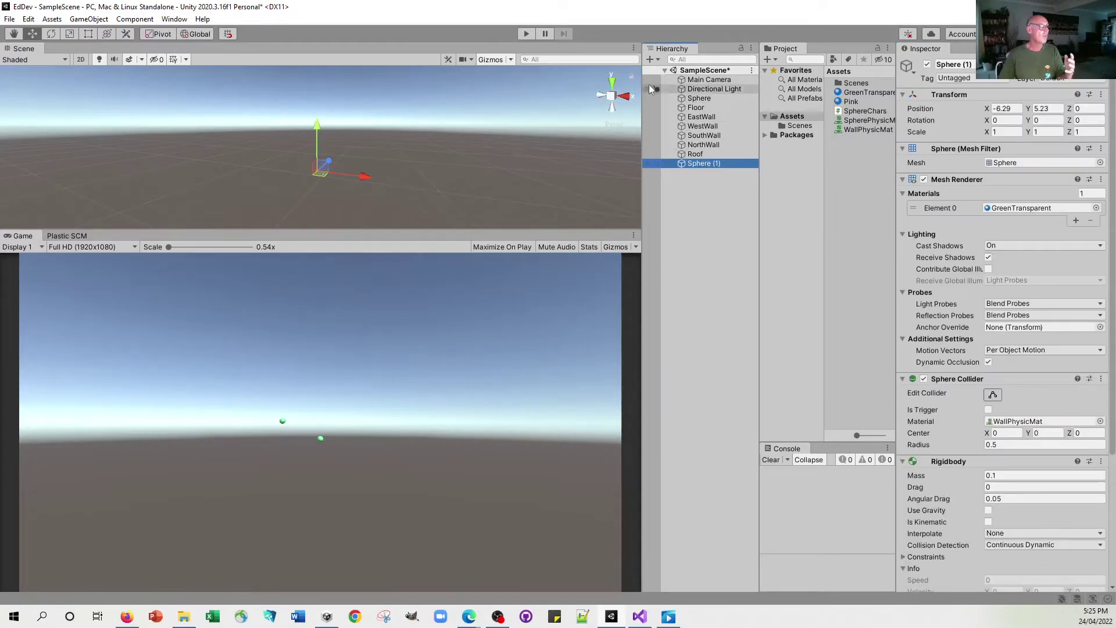
{"action": "left_click", "coordinate": [528, 35]}
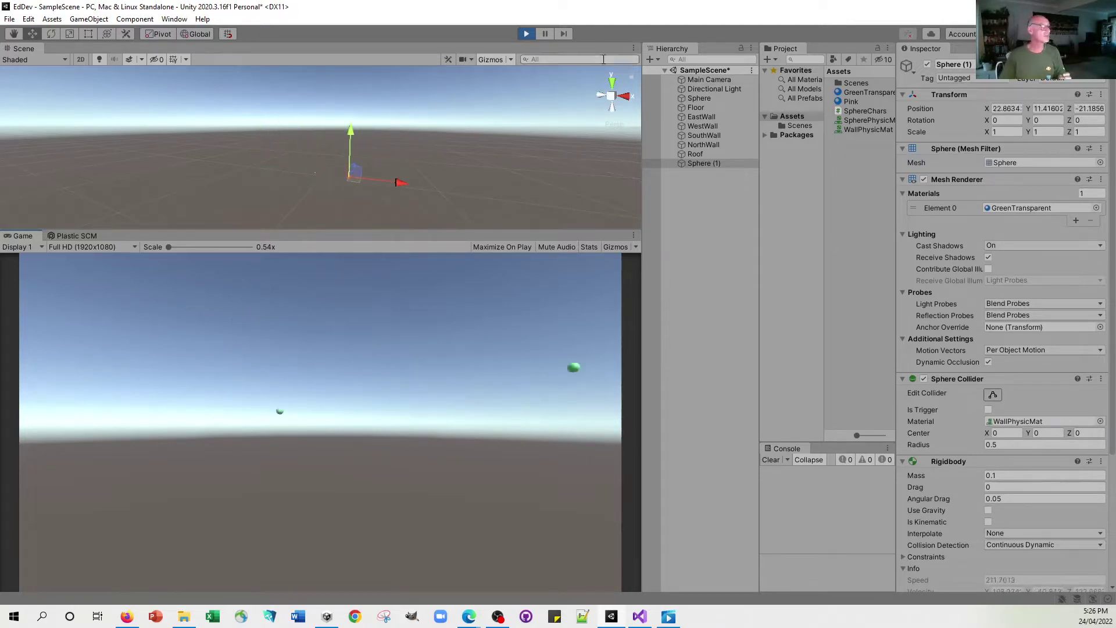
{"action": "left_click", "coordinate": [527, 33]}
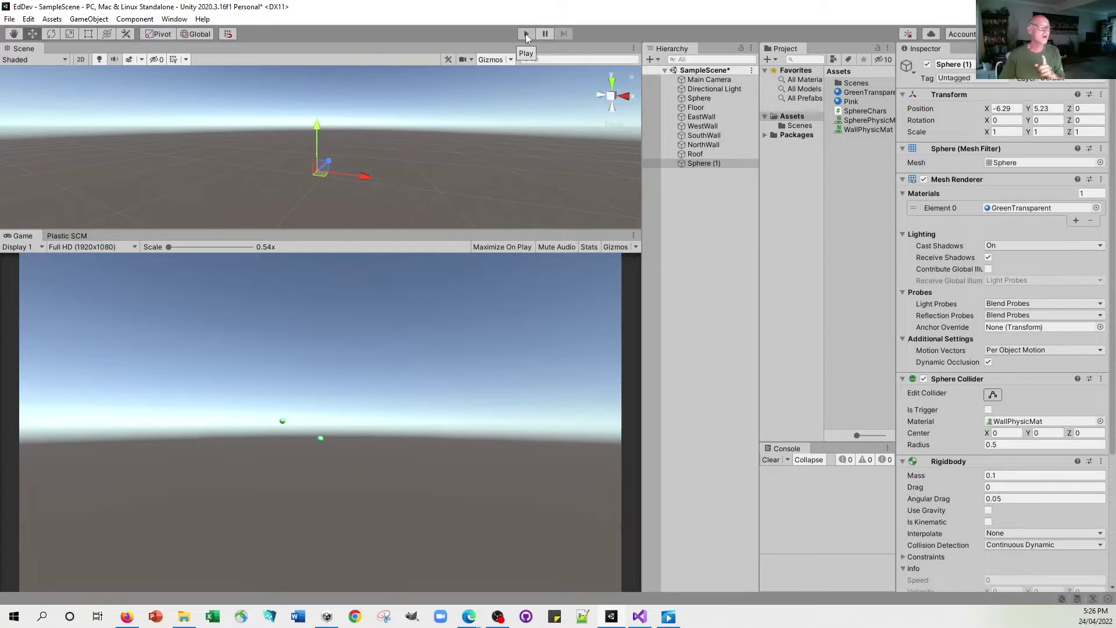
Step: Create an empty game object at the scene's root level and reset its transform
{"action": "left_click", "coordinate": [727, 193]}
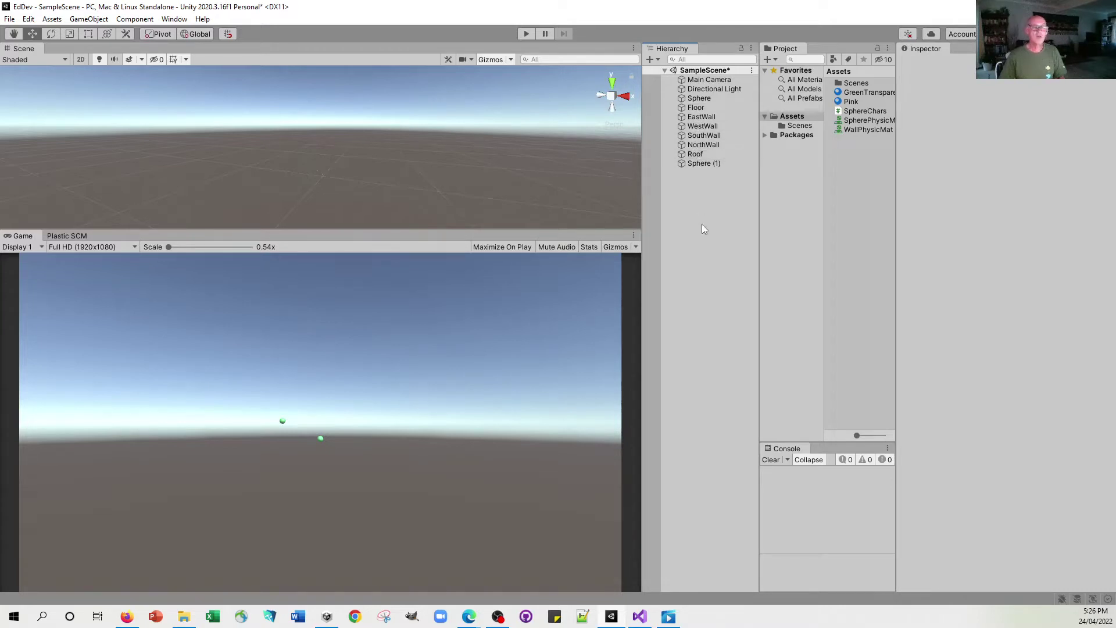
{"action": "right_click", "coordinate": [709, 192]}
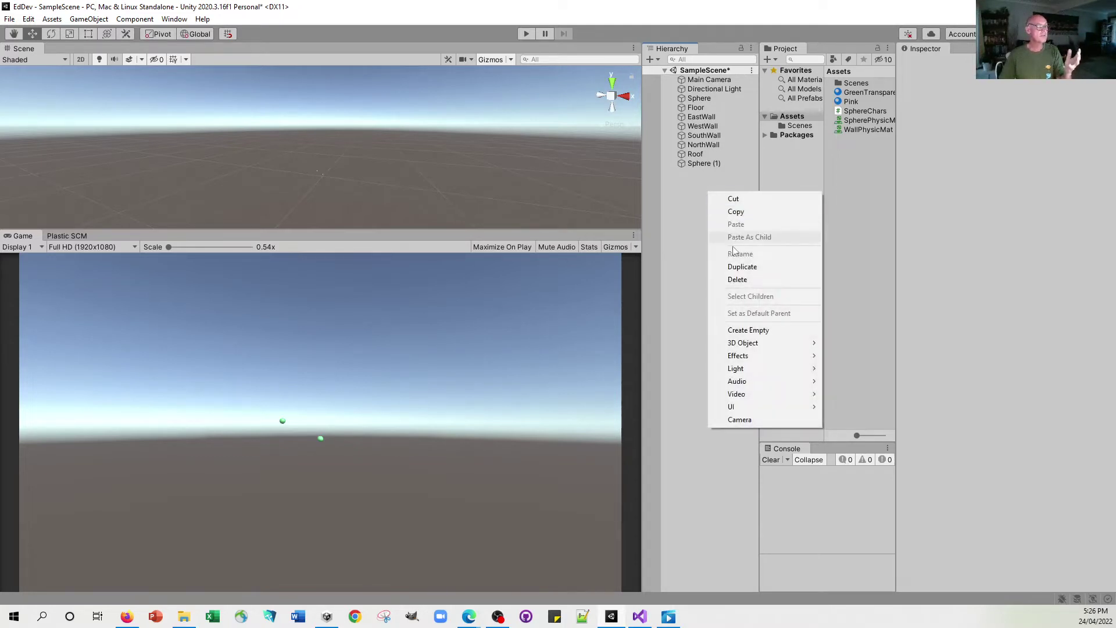
{"action": "left_click", "coordinate": [755, 331]}
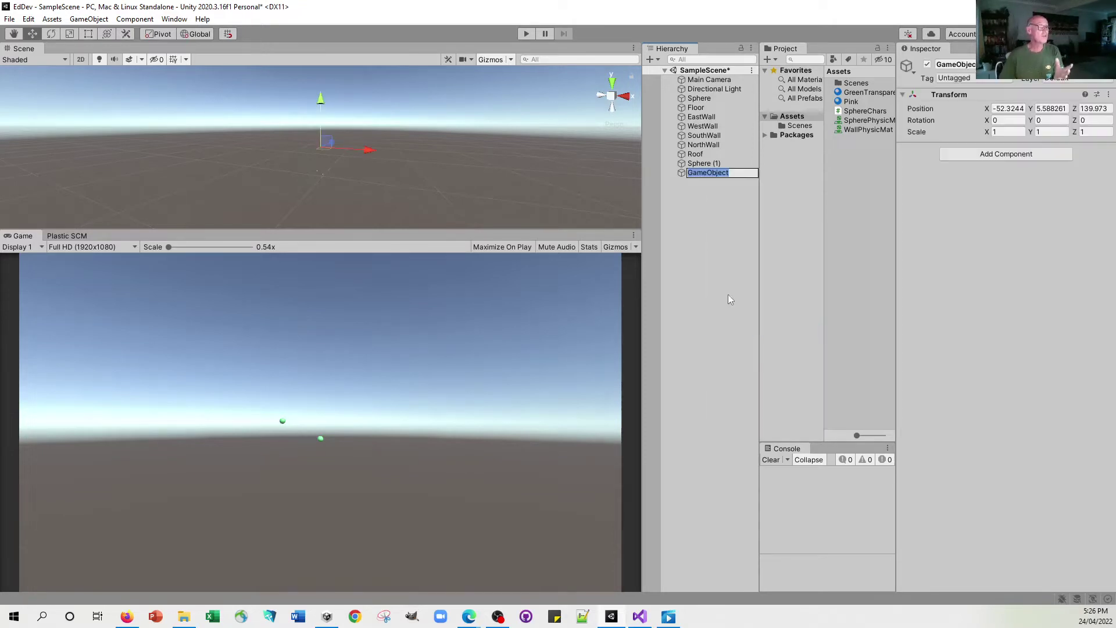
{"action": "left_click", "coordinate": [1109, 94]}
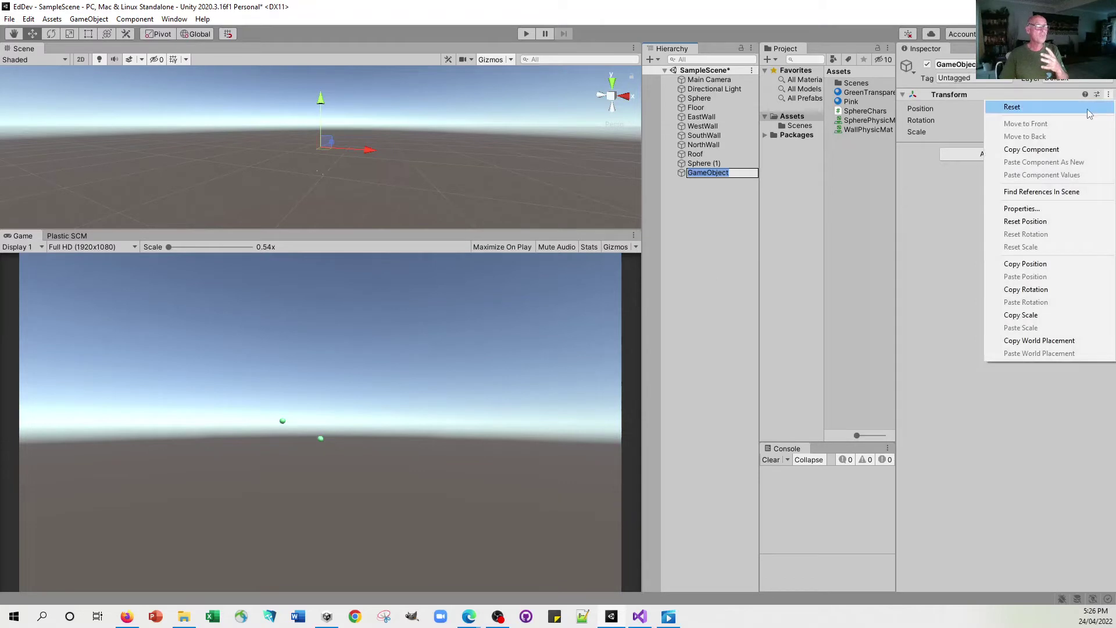
{"action": "left_click", "coordinate": [1089, 106]}
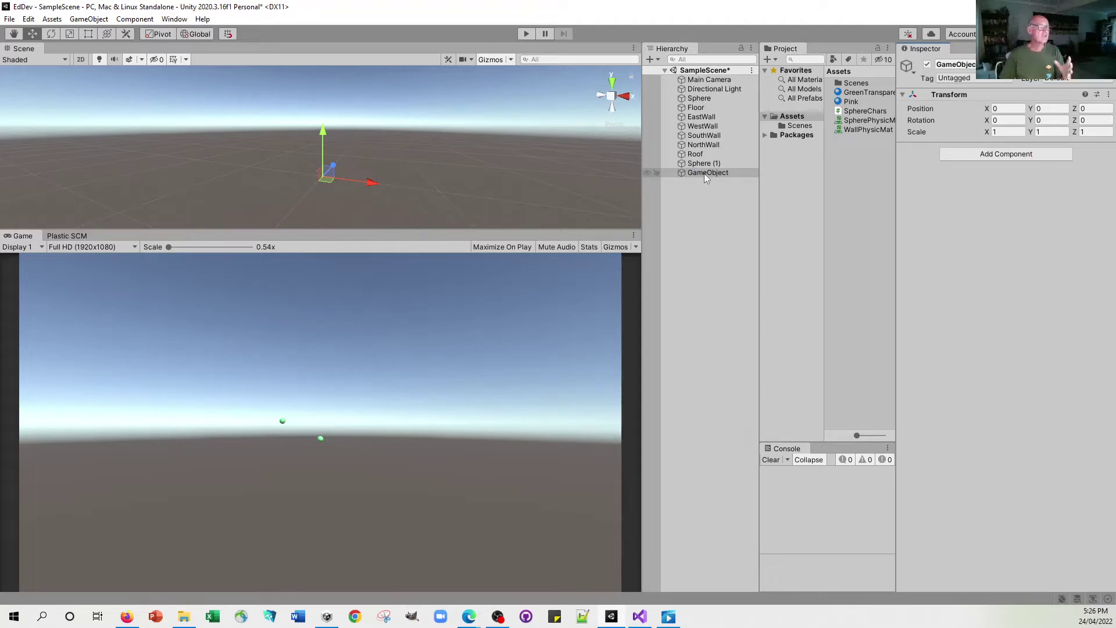
Step: Make the floor, the four walls and the roof children of the empty game object
{"action": "left_click", "coordinate": [696, 108]}
{"action": "key", "text": "shift+Down"}
{"action": "key", "text": "shift+Down"}
{"action": "key", "text": "shift+Down"}
{"action": "key", "text": "shift+Down"}
{"action": "key", "text": "shift+Down"}
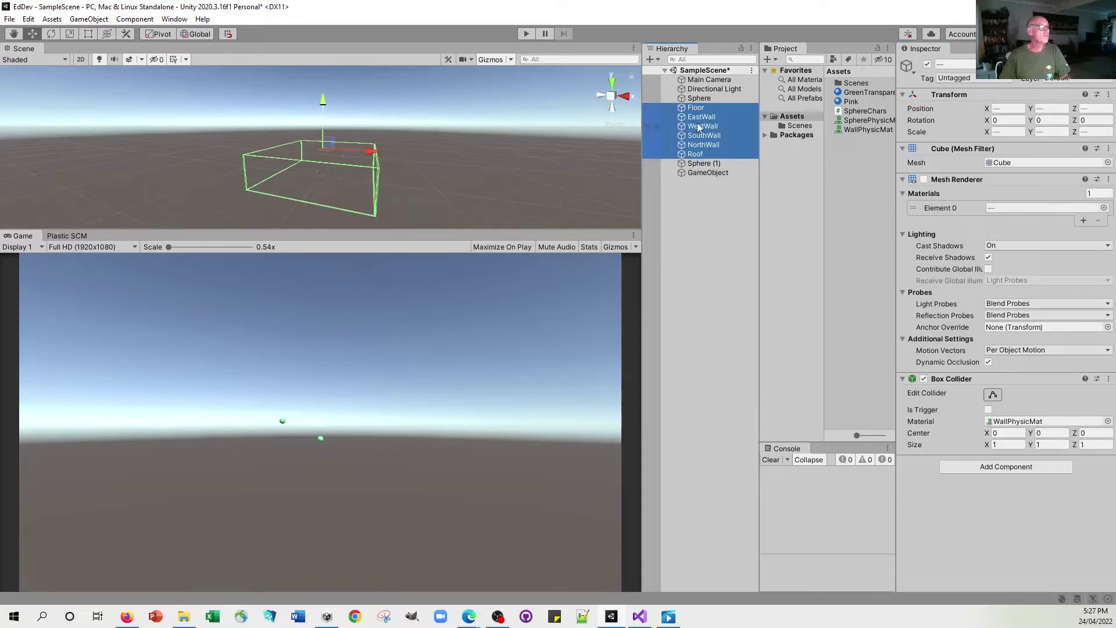
{"action": "left_click_drag", "start_coordinate": [703, 155], "coordinate": [705, 174]}
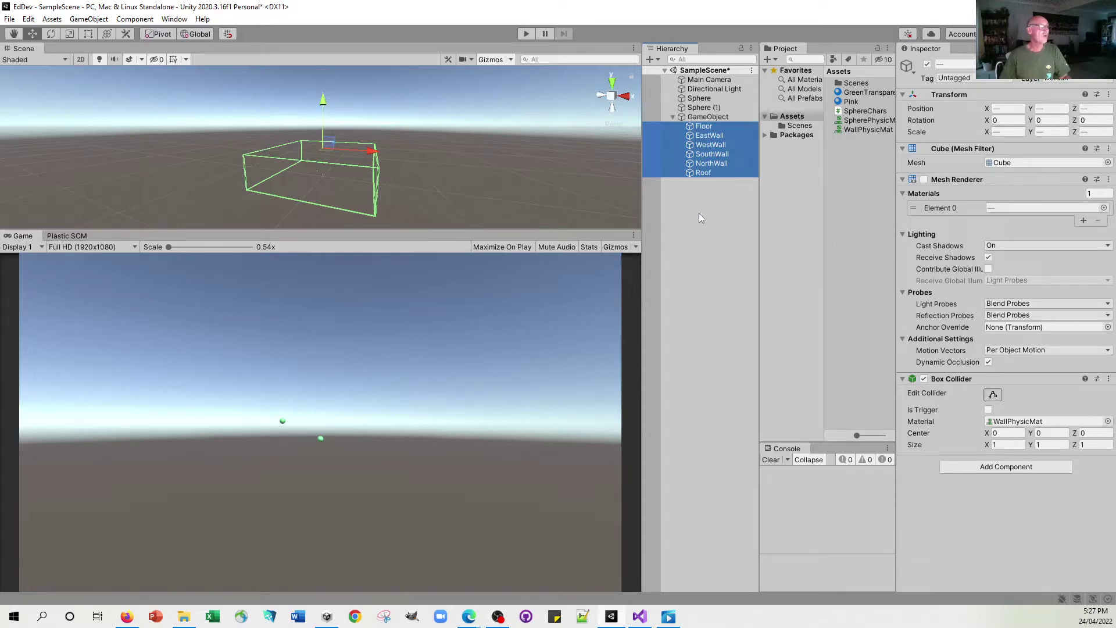
Step: Rename the parent object of the walls as Box and collapse its children in the hierarchy
{"action": "left_click", "coordinate": [707, 118]}
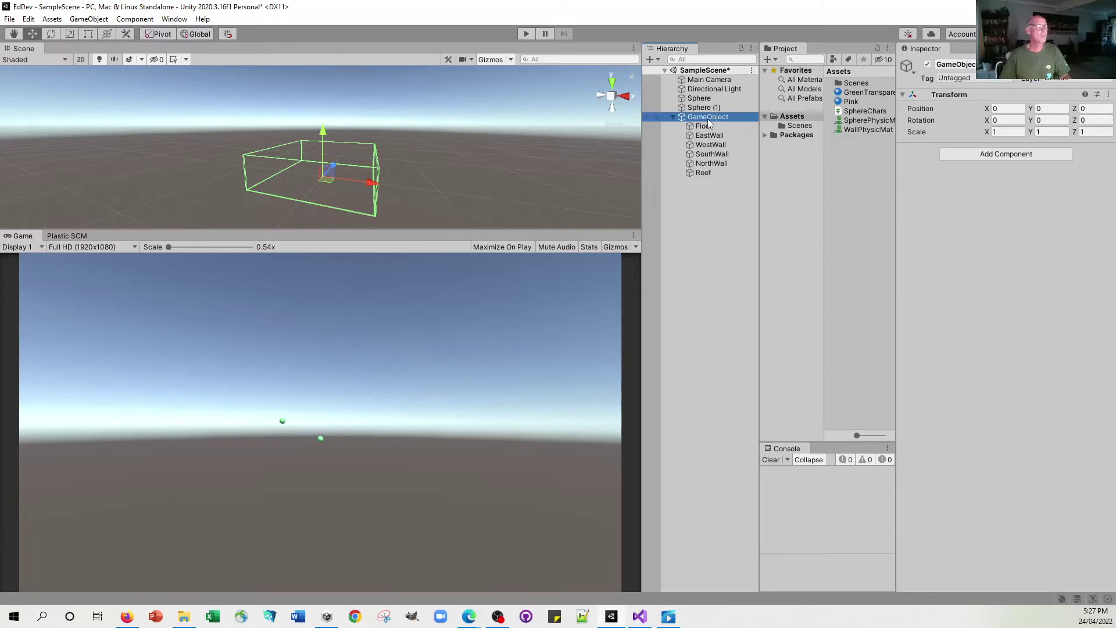
{"action": "left_click", "coordinate": [709, 120]}
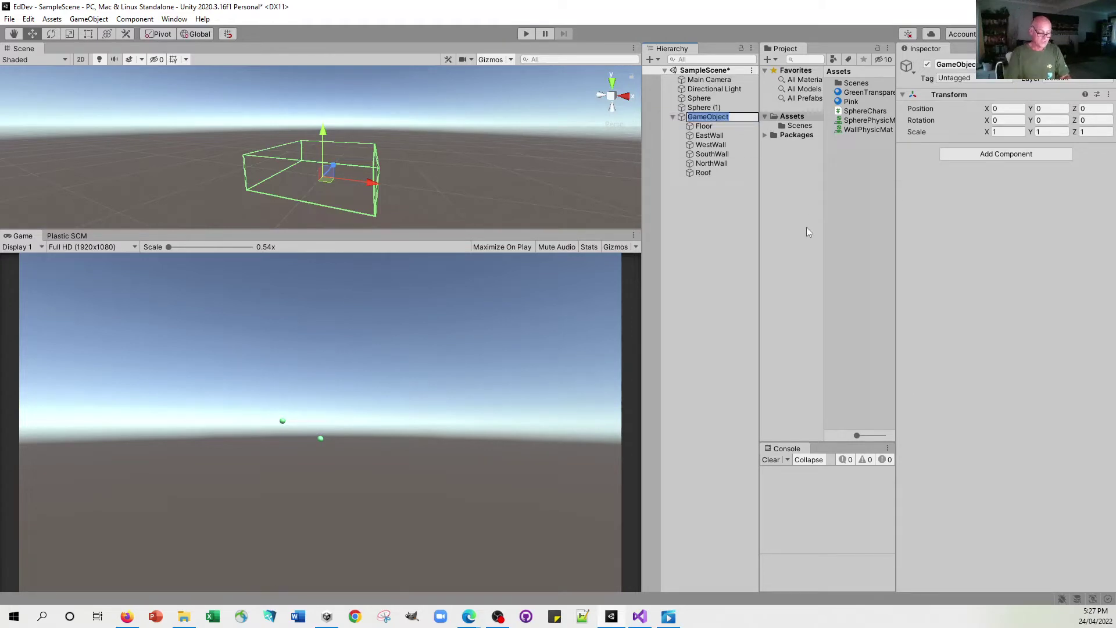
{"action": "type", "text": "Box"}
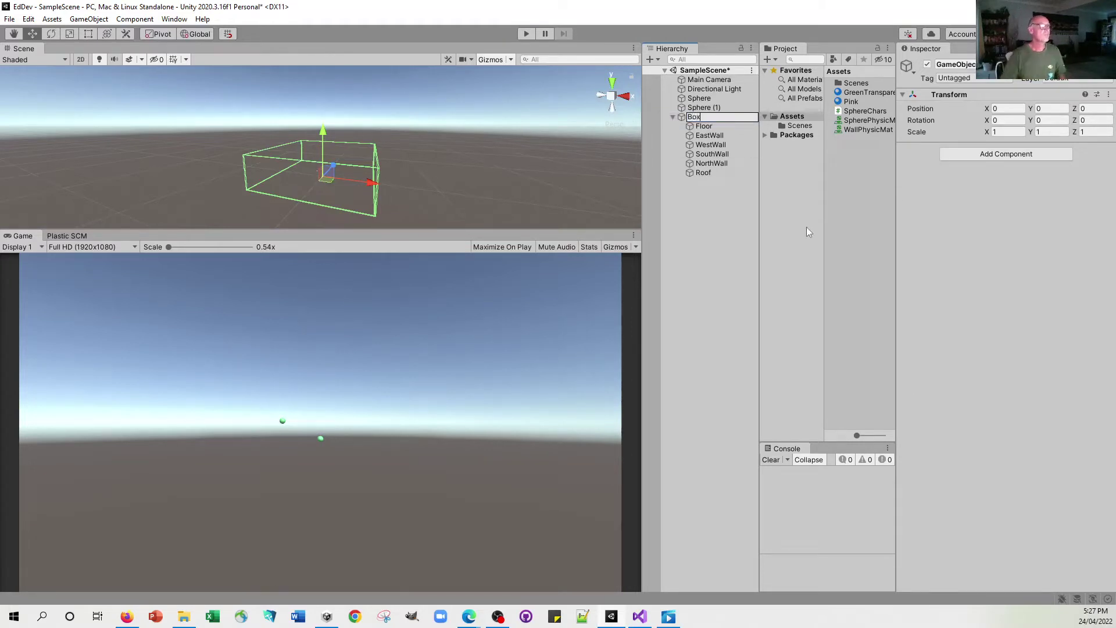
{"action": "left_click", "coordinate": [723, 223]}
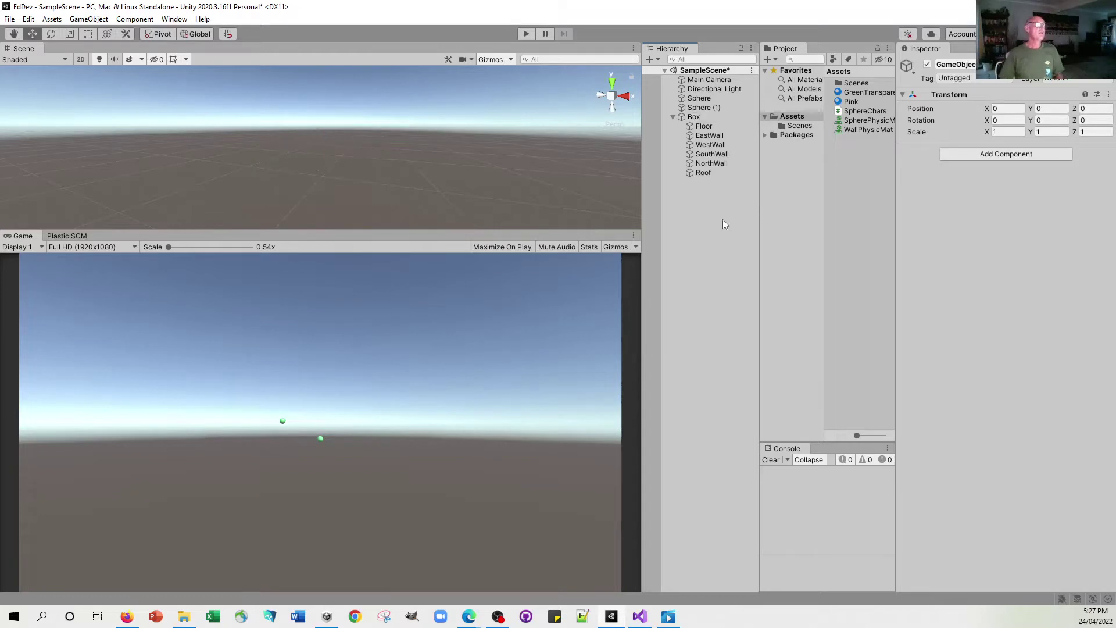
{"action": "left_click", "coordinate": [672, 117]}
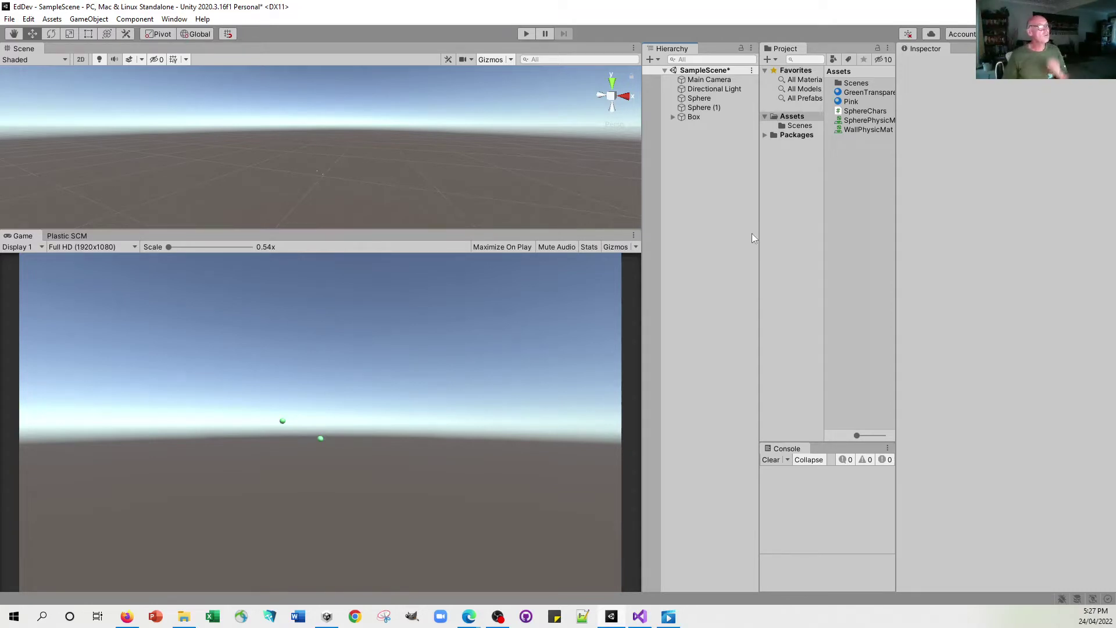
Step: Duplicate Sphere (1) eleven times, up to Sphere (12), and clear the selection
{"action": "left_click", "coordinate": [696, 107]}
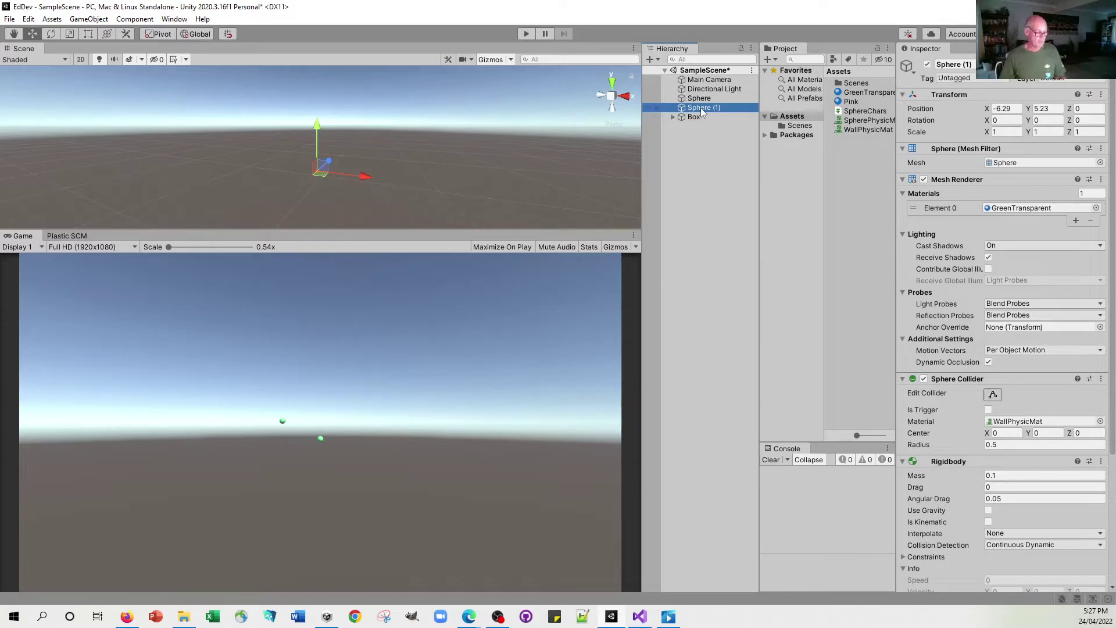
{"action": "key", "text": "ctrl+d"}
{"action": "key", "text": "ctrl+d"}
{"action": "key", "text": "ctrl+d"}
{"action": "key", "text": "ctrl+d"}
{"action": "key", "text": "ctrl+d"}
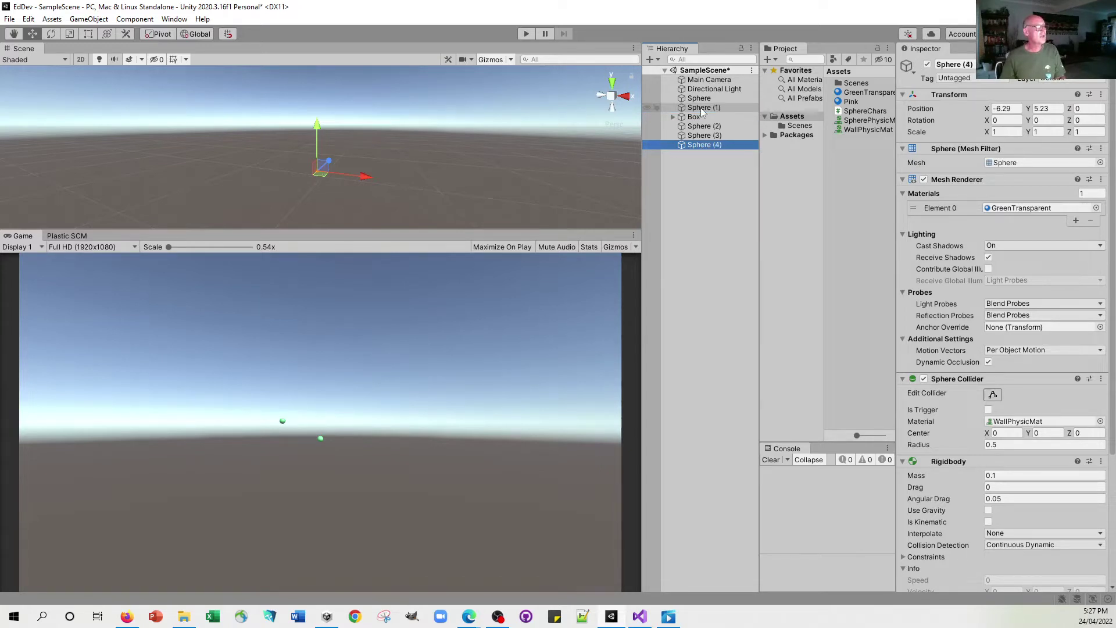
{"action": "key", "text": "ctrl+d"}
{"action": "key", "text": "ctrl+d"}
{"action": "key", "text": "ctrl+d"}
{"action": "key", "text": "ctrl+d"}
{"action": "key", "text": "ctrl+d"}
{"action": "key", "text": "ctrl+d"}
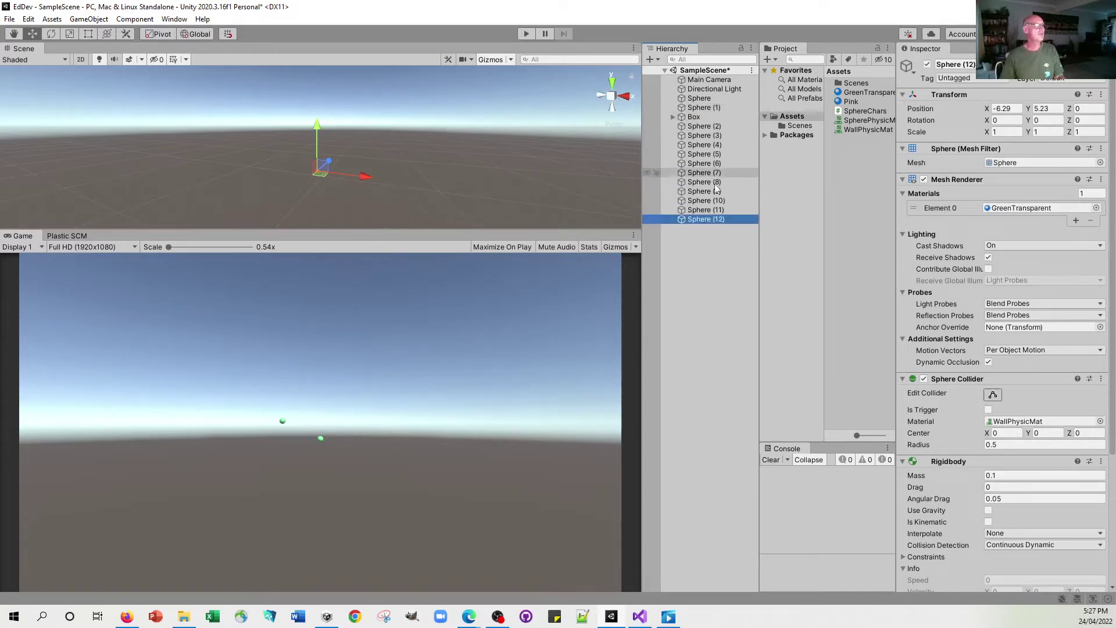
{"action": "left_click", "coordinate": [726, 248]}
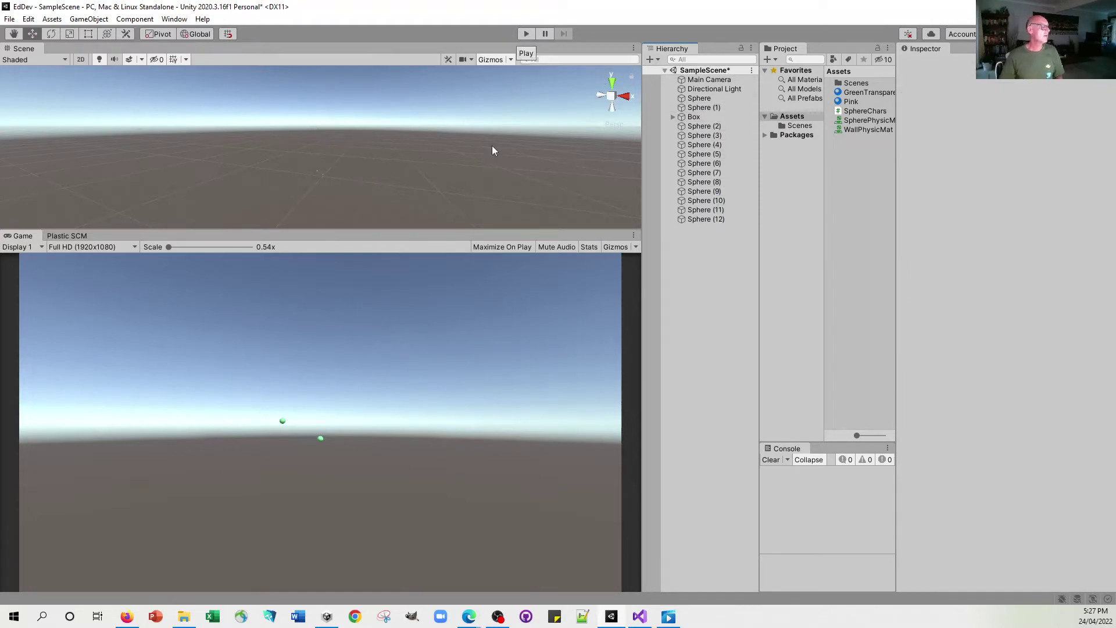
Step: Check the settings of several sphere copies and test all the spheres in play mode, then stop playback
{"action": "left_click", "coordinate": [720, 127]}
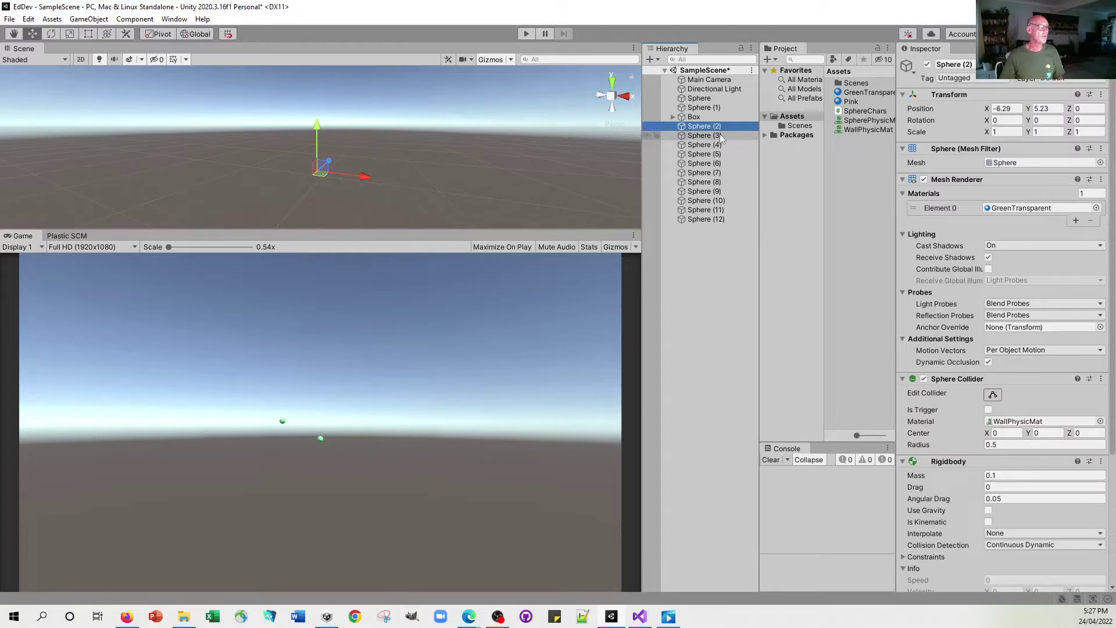
{"action": "left_click", "coordinate": [719, 145]}
{"action": "left_click", "coordinate": [720, 164]}
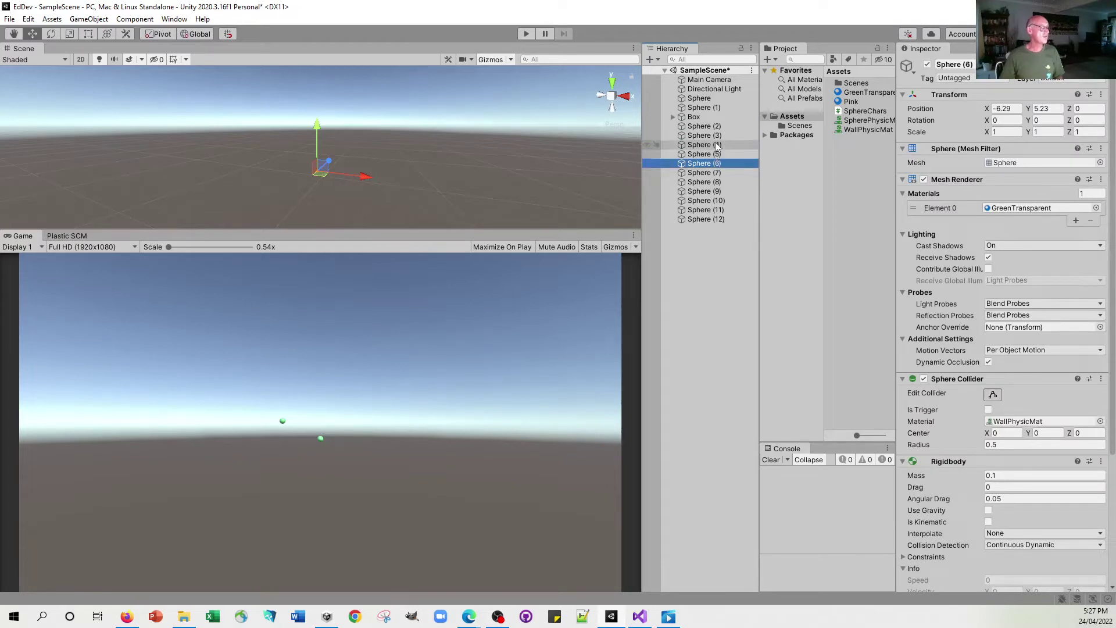
{"action": "left_click", "coordinate": [720, 127]}
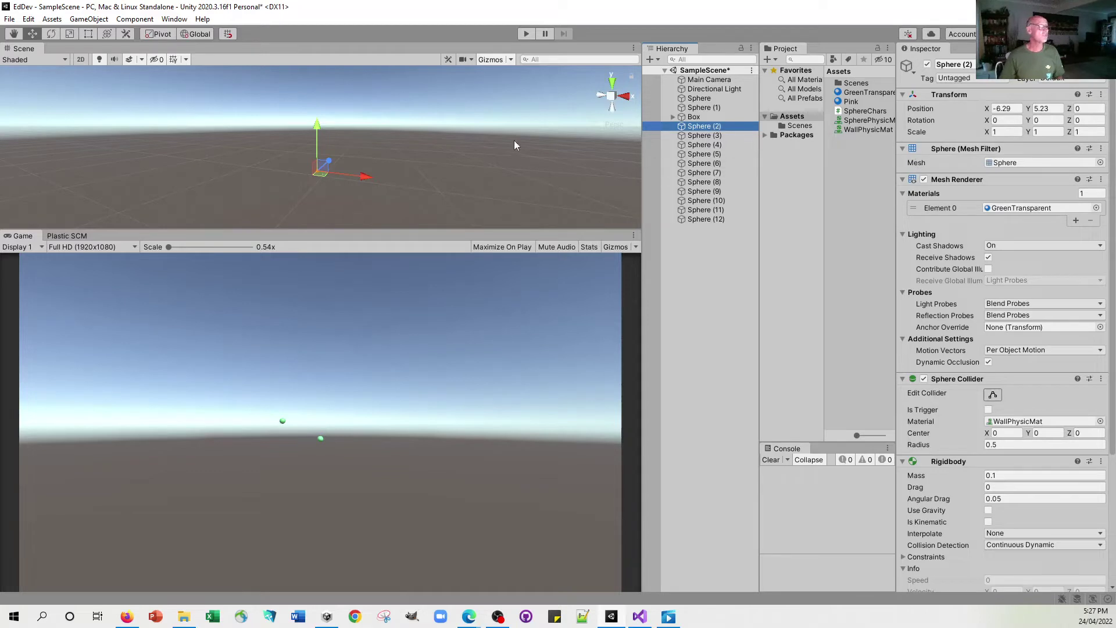
{"action": "left_click", "coordinate": [528, 36]}
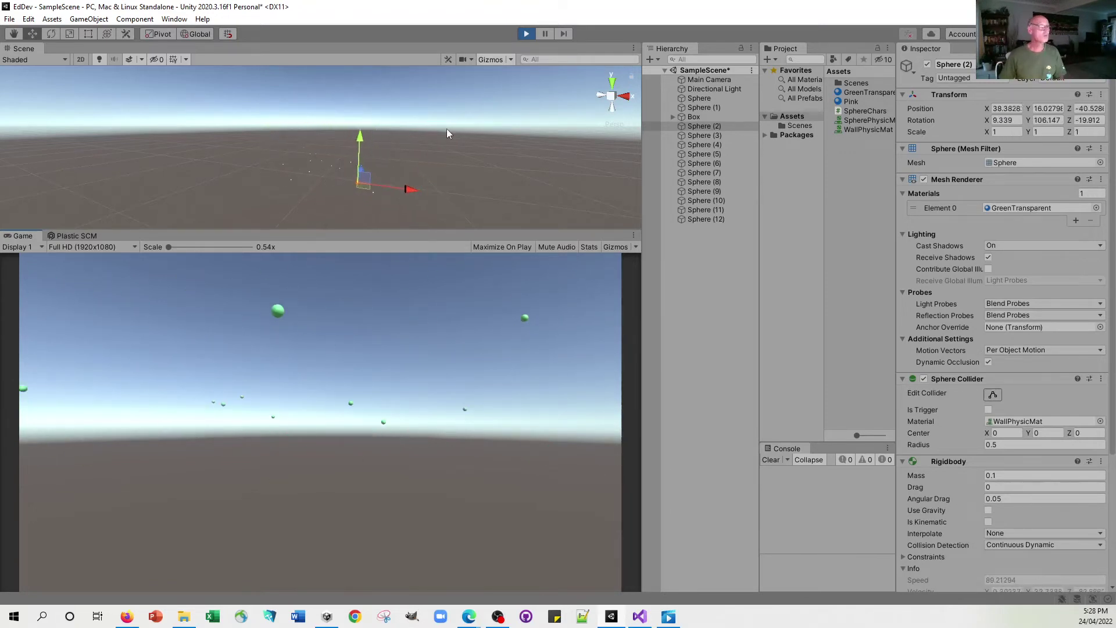
{"action": "left_click", "coordinate": [525, 35]}
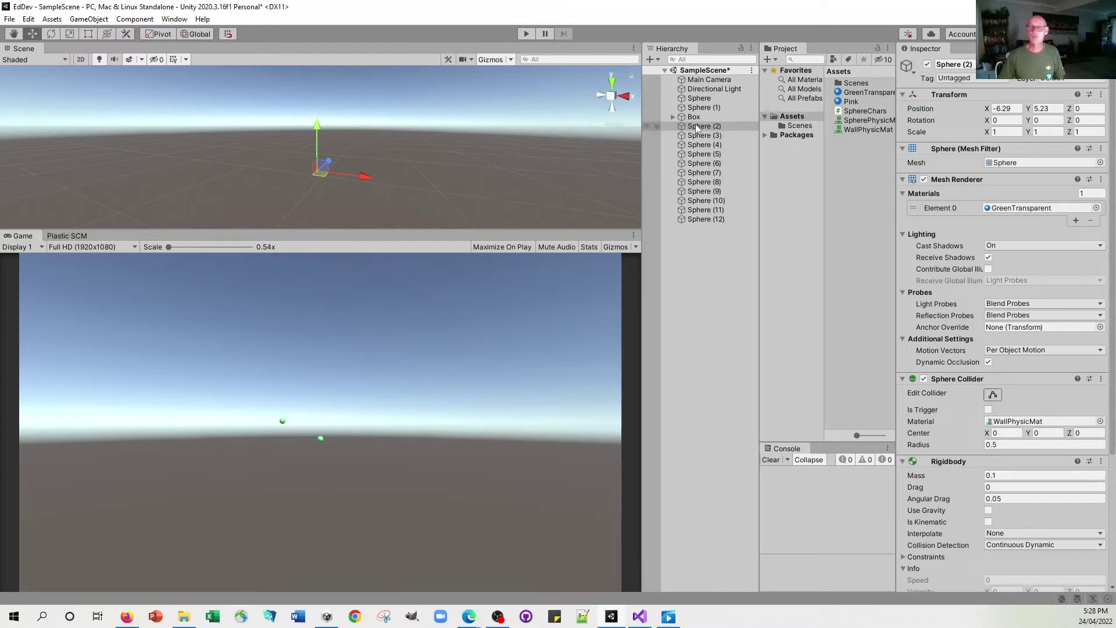
Step: Duplicate Sphere (12) once and clear the selection
{"action": "left_click", "coordinate": [710, 219]}
{"action": "key", "text": "ctrl+d"}
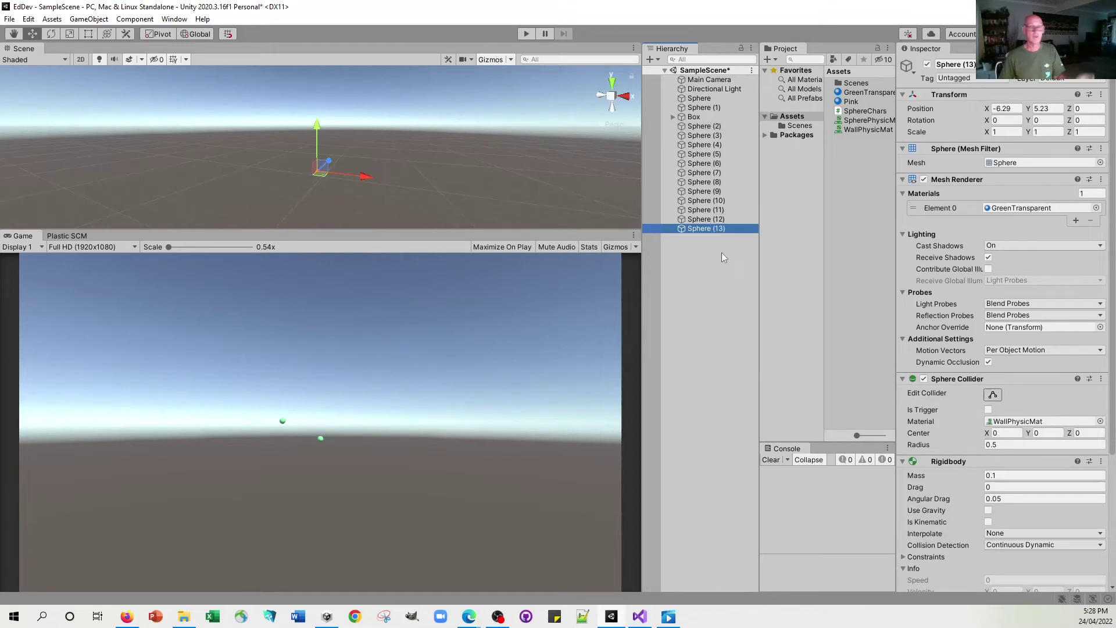
{"action": "left_click", "coordinate": [725, 277]}
Step: Duplicate Sphere (2) through Sphere (13) together as one group, then deselect the copies
{"action": "left_click", "coordinate": [719, 126]}
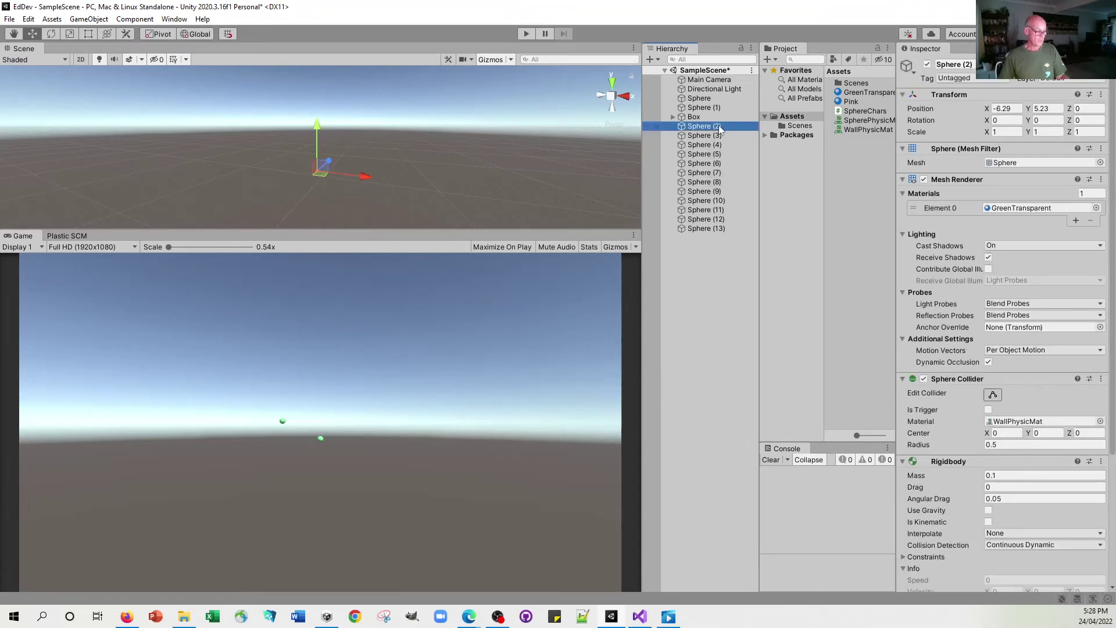
{"action": "left_click", "coordinate": [724, 228], "text": "shift"}
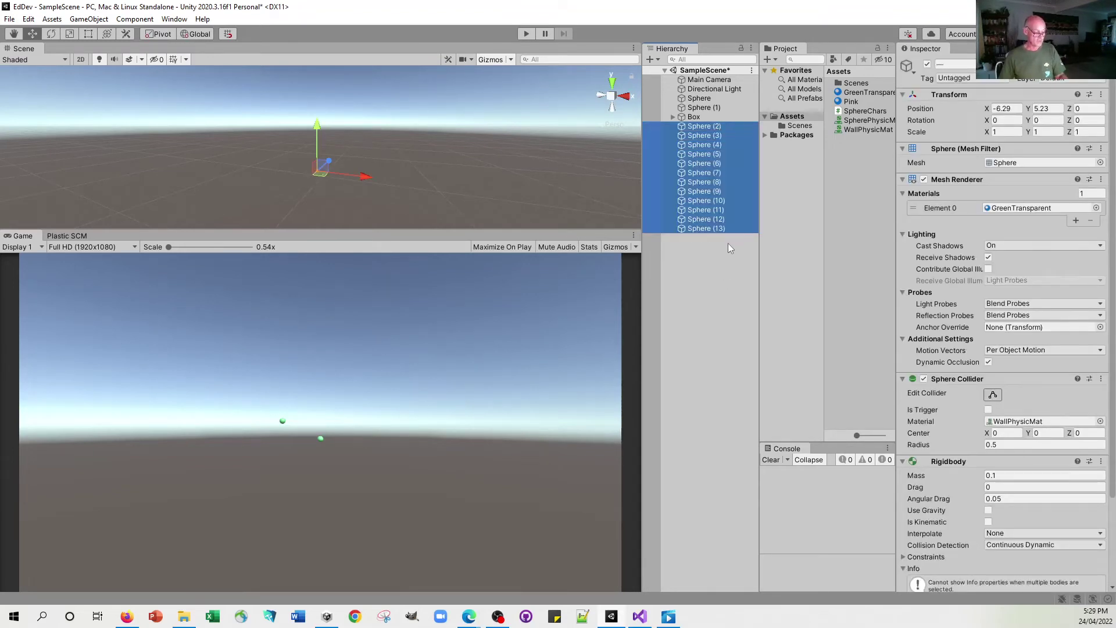
{"action": "key", "text": "ctrl+d"}
{"action": "left_click", "coordinate": [745, 389]}
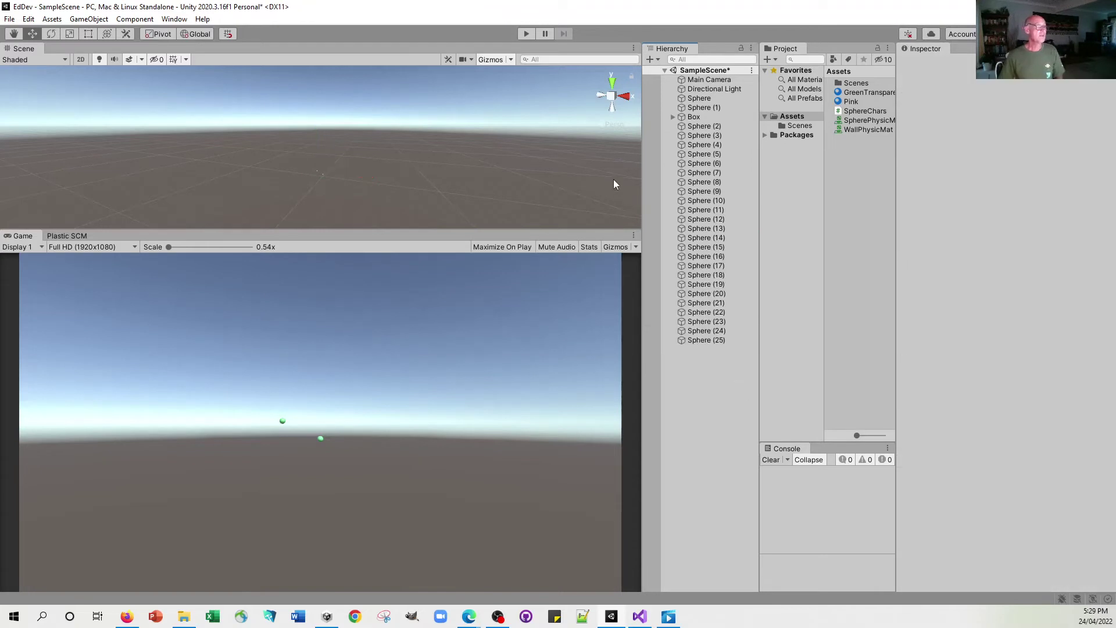
Step: Play the scene and examine Sphere (10)'s live Rigidbody info and the random-force code in the SphereChars script
{"action": "left_click", "coordinate": [525, 34]}
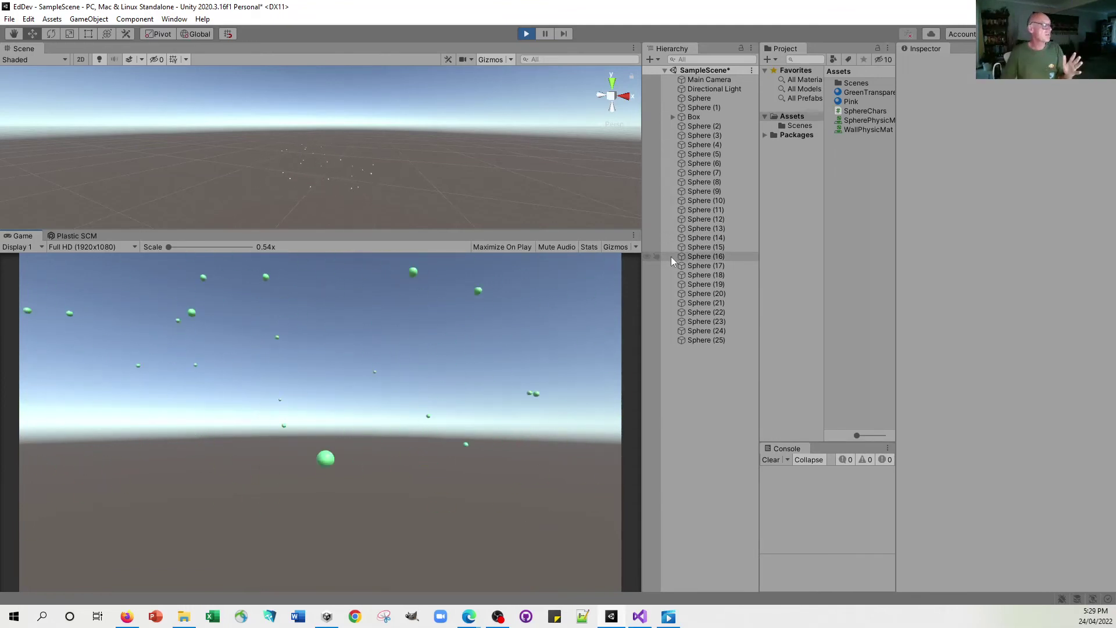
{"action": "left_click", "coordinate": [709, 204]}
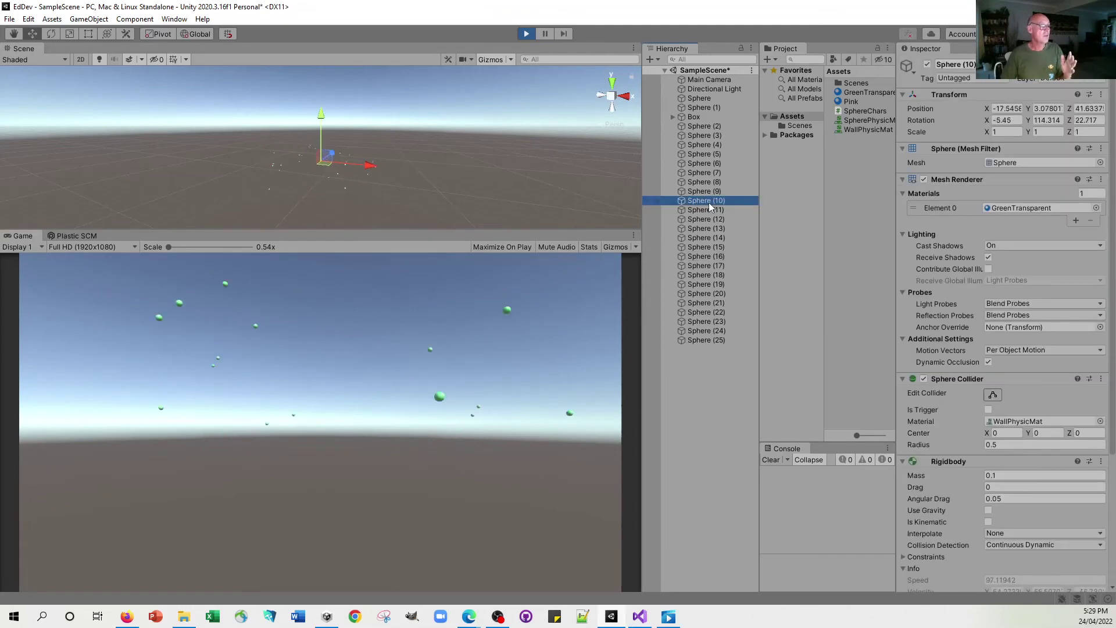
{"action": "scroll", "coordinate": [965, 511], "scroll_direction": "down", "scroll_amount": 5}
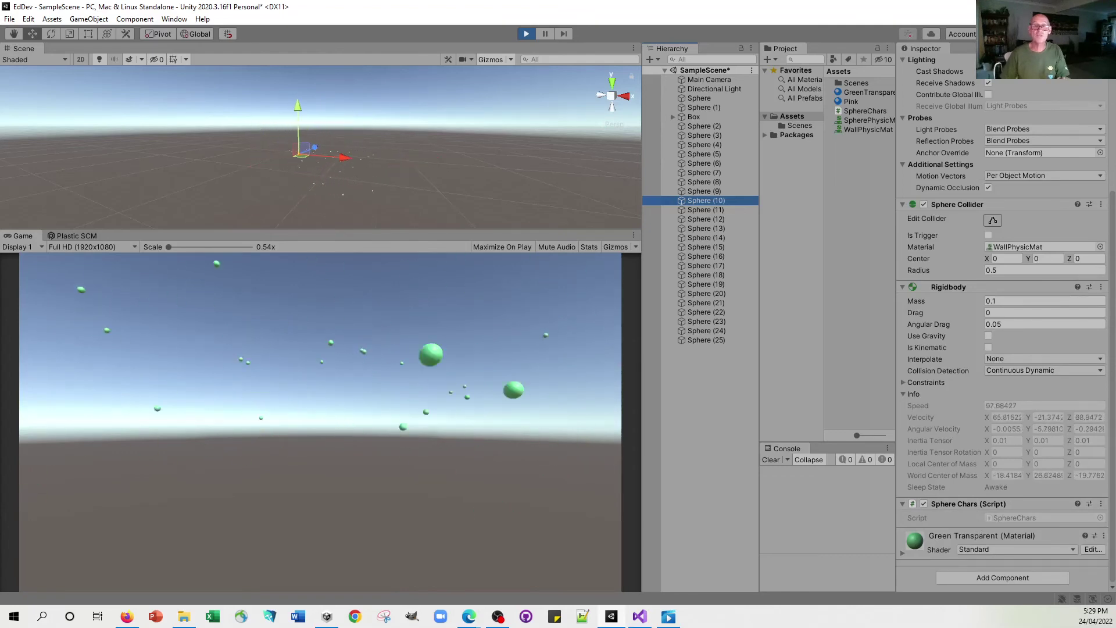
{"action": "left_click_drag", "start_coordinate": [1115, 76], "coordinate": [857, 23]}
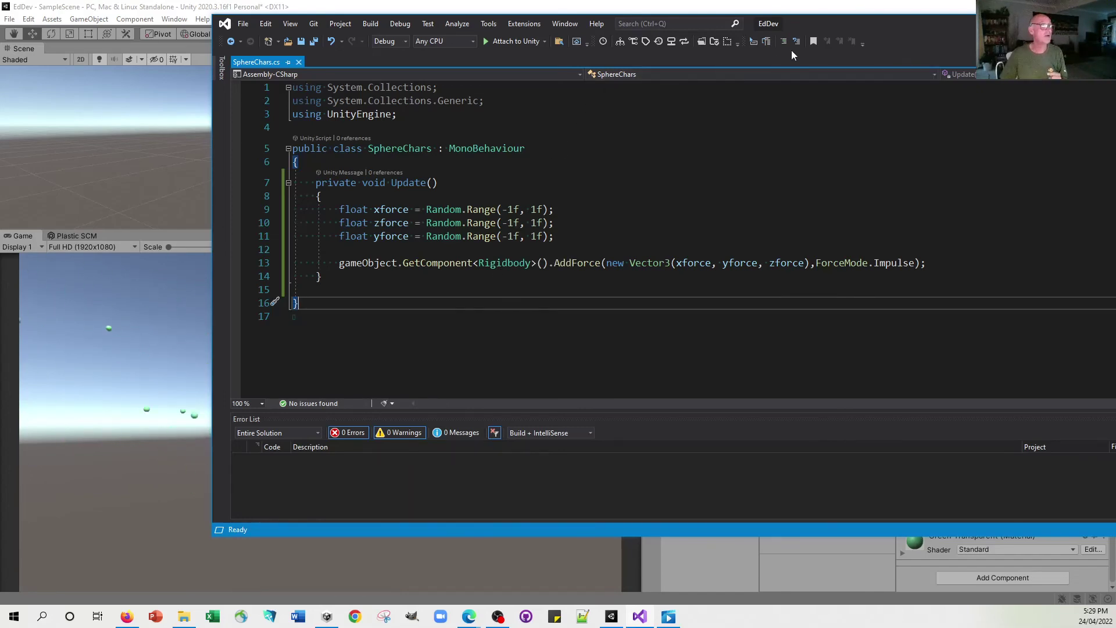
{"action": "left_click_drag", "start_coordinate": [833, 23], "coordinate": [1115, 84]}
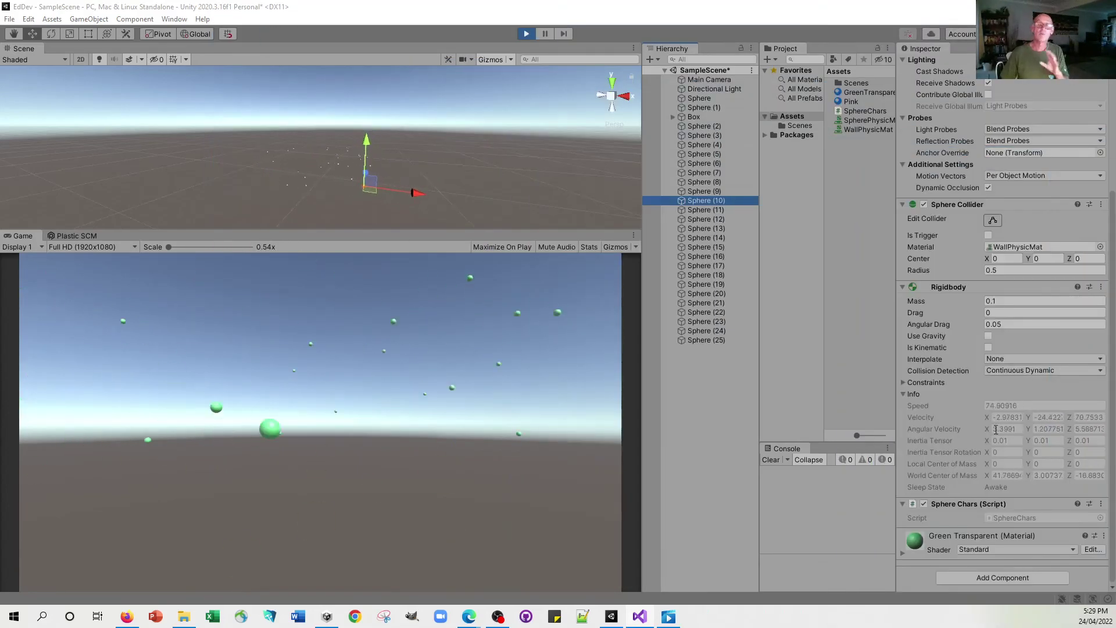